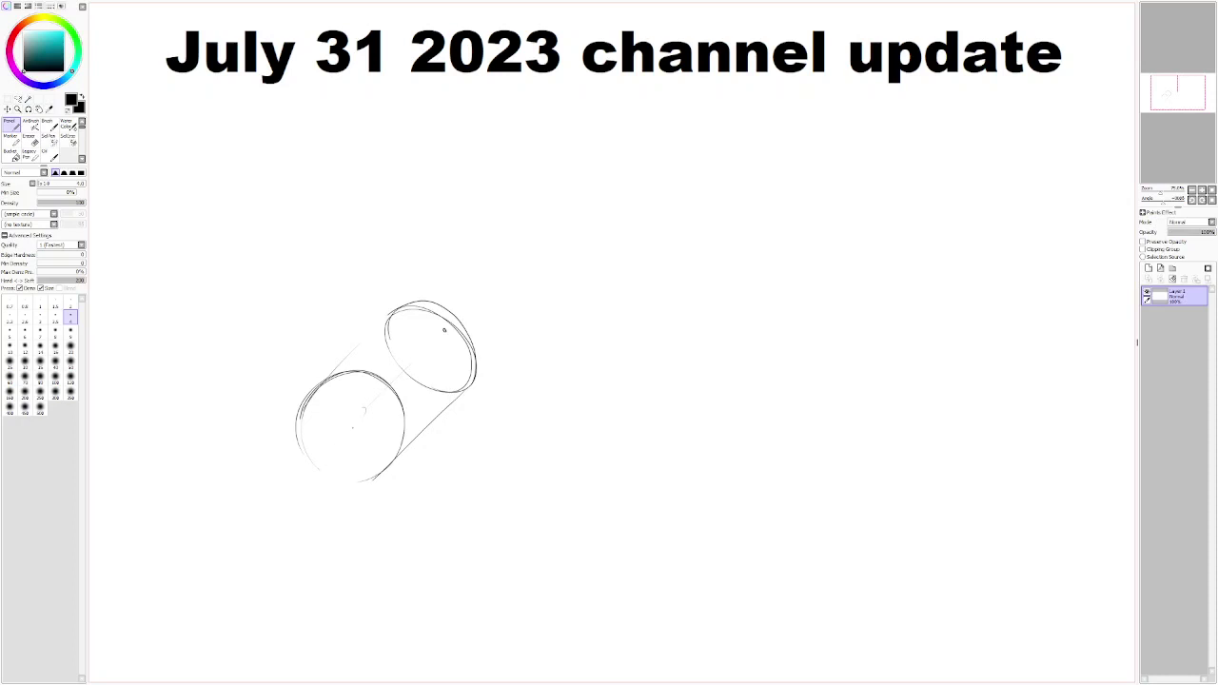
# Divide the near circle of the cylinder into eight wedges with four straight lines crossing at its centre dot.
pyautogui.moveTo(386, 386); pyautogui.dragTo(321, 465)
pyautogui.hotkey('ctrl', 'z')
pyautogui.moveTo(385, 394); pyautogui.dragTo(322, 463)
pyautogui.moveTo(324, 396); pyautogui.dragTo(392, 460)
pyautogui.hotkey('ctrl', 'z')
pyautogui.moveTo(321, 398); pyautogui.dragTo(386, 459)
pyautogui.hotkey('ctrl', 'z')
pyautogui.moveTo(315, 392)
pyautogui.mouseDown()
pyautogui.moveTo(392, 464)
pyautogui.moveTo(312, 392)
pyautogui.mouseUp()
pyautogui.hotkey('ctrl', 'z')
pyautogui.hotkey('ctrl', 'z')
pyautogui.moveTo(349, 373); pyautogui.dragTo(355, 470)
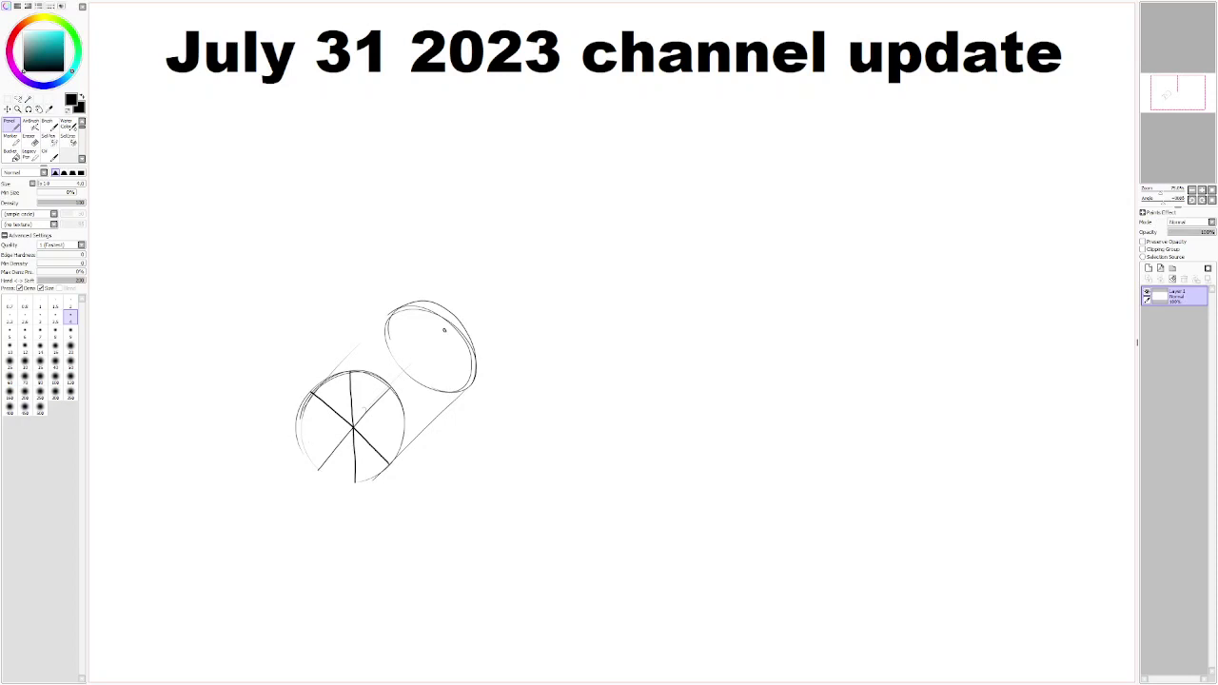
pyautogui.moveTo(404, 420); pyautogui.dragTo(297, 430)
# Draw curved contour lines from the dot in the far circle to the lower and right-hand spoke ends of the near circle.
pyautogui.moveTo(445, 328)
pyautogui.mouseDown()
pyautogui.moveTo(333, 435)
pyautogui.moveTo(322, 467)
pyautogui.mouseUp()
pyautogui.hotkey('ctrl', 'z')
pyautogui.moveTo(443, 327)
pyautogui.mouseDown()
pyautogui.moveTo(333, 424)
pyautogui.moveTo(318, 467)
pyautogui.mouseUp()
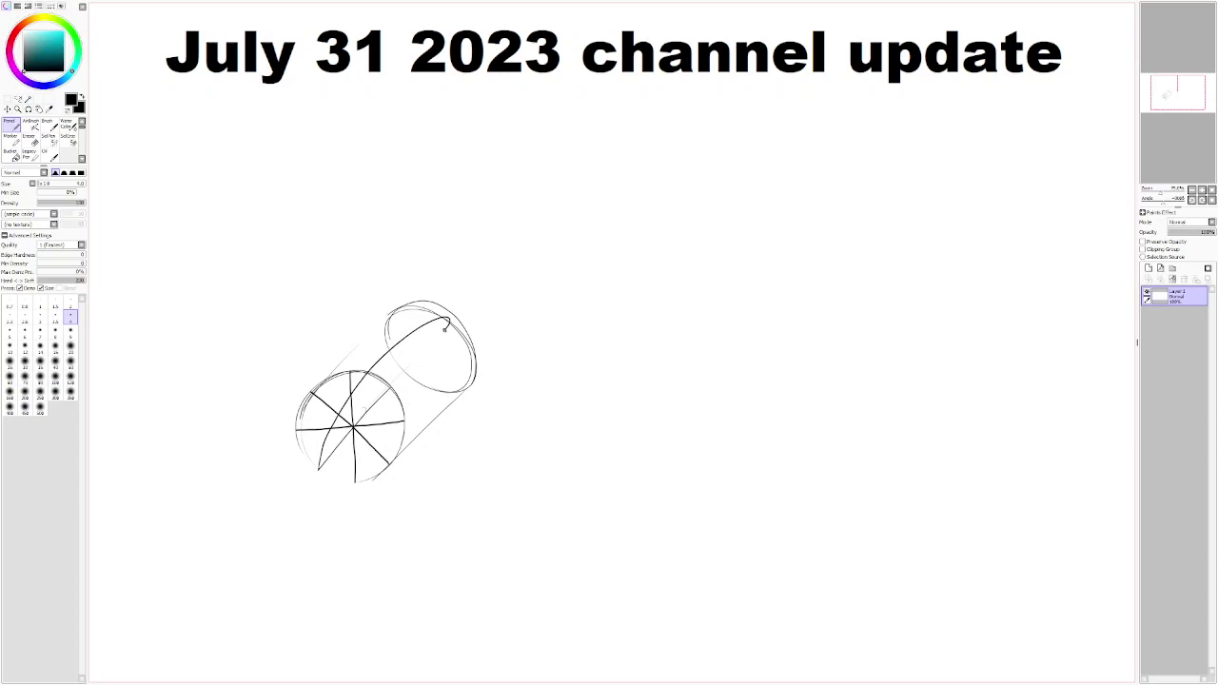
pyautogui.moveTo(448, 324)
pyautogui.mouseDown()
pyautogui.moveTo(462, 348)
pyautogui.moveTo(355, 482)
pyautogui.mouseUp()
pyautogui.moveTo(455, 324)
pyautogui.mouseDown()
pyautogui.moveTo(459, 377)
pyautogui.moveTo(385, 467)
pyautogui.mouseUp()
pyautogui.hotkey('ctrl', 'z')
pyautogui.moveTo(451, 324)
pyautogui.mouseDown()
pyautogui.moveTo(471, 361)
pyautogui.moveTo(398, 465)
pyautogui.mouseUp()
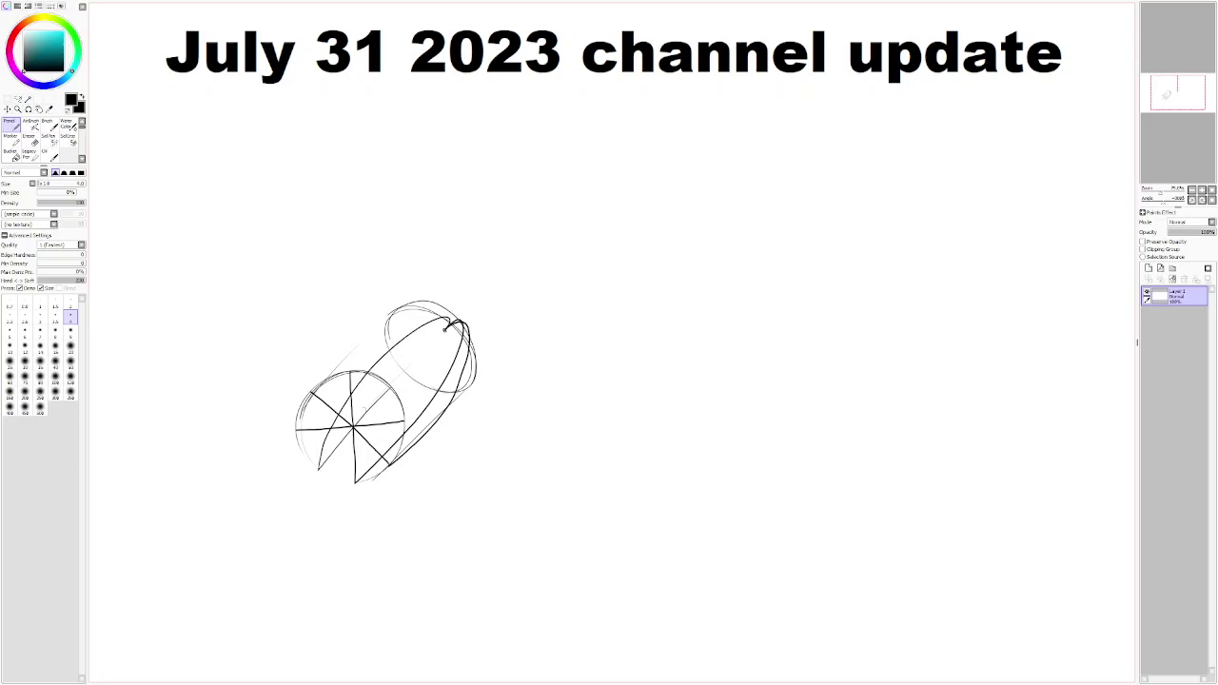
pyautogui.moveTo(455, 322)
pyautogui.mouseDown()
pyautogui.moveTo(457, 351)
pyautogui.moveTo(403, 421)
pyautogui.mouseUp()
pyautogui.moveTo(455, 319)
pyautogui.mouseDown()
pyautogui.moveTo(438, 317)
pyautogui.moveTo(392, 379)
pyautogui.mouseUp()
# Draw curved contour lines from the far dot to the top, upper-left and left spoke ends, redrawing the top one until it fits.
pyautogui.moveTo(445, 304)
pyautogui.mouseDown()
pyautogui.moveTo(386, 334)
pyautogui.moveTo(352, 373)
pyautogui.mouseUp()
pyautogui.hotkey('ctrl', 'z')
pyautogui.moveTo(453, 314)
pyautogui.mouseDown()
pyautogui.moveTo(436, 308)
pyautogui.moveTo(350, 363)
pyautogui.mouseUp()
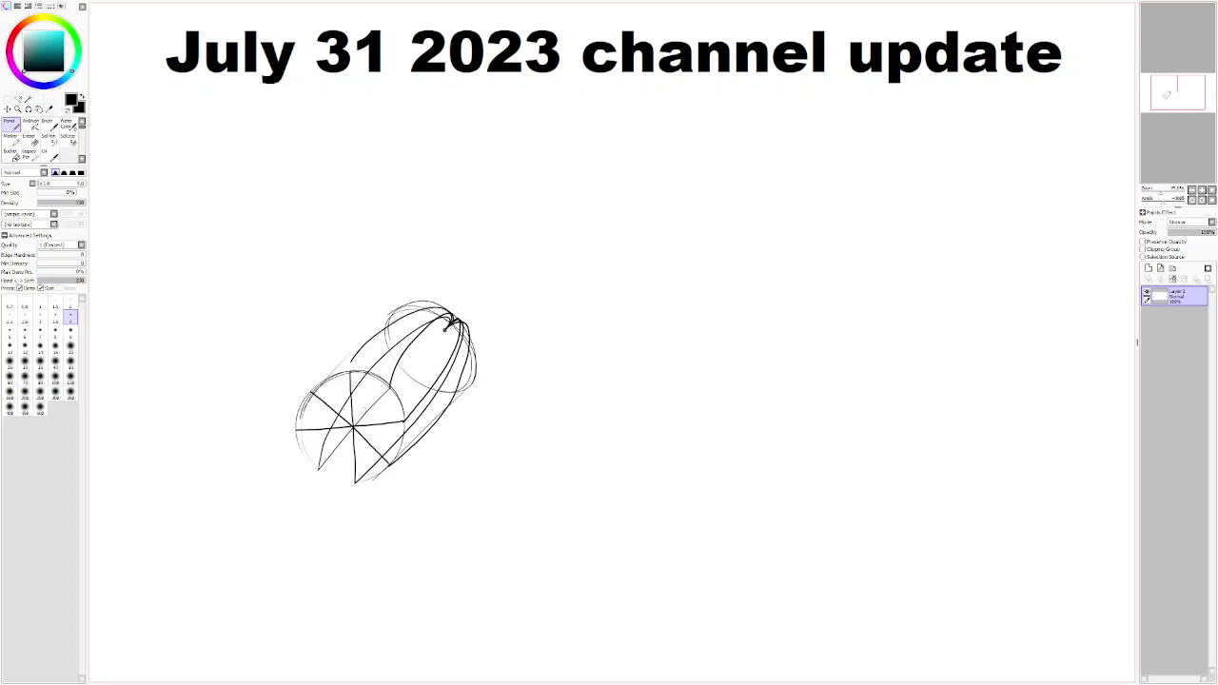
pyautogui.moveTo(454, 335)
pyautogui.mouseDown()
pyautogui.moveTo(428, 306)
pyautogui.moveTo(352, 362)
pyautogui.mouseUp()
pyautogui.hotkey('ctrl', 'z')
pyautogui.hotkey('ctrl', 'z')
pyautogui.hotkey('ctrl', 'z')
pyautogui.moveTo(449, 324)
pyautogui.mouseDown()
pyautogui.moveTo(389, 331)
pyautogui.moveTo(353, 364)
pyautogui.mouseUp()
pyautogui.hotkey('ctrl', 'z')
pyautogui.moveTo(447, 311)
pyautogui.mouseDown()
pyautogui.moveTo(367, 348)
pyautogui.moveTo(352, 371)
pyautogui.mouseUp()
pyautogui.hotkey('ctrl', 'z')
pyautogui.moveTo(449, 314)
pyautogui.mouseDown()
pyautogui.moveTo(398, 314)
pyautogui.moveTo(351, 371)
pyautogui.mouseUp()
pyautogui.moveTo(449, 313)
pyautogui.mouseDown()
pyautogui.moveTo(345, 351)
pyautogui.moveTo(311, 390)
pyautogui.mouseUp()
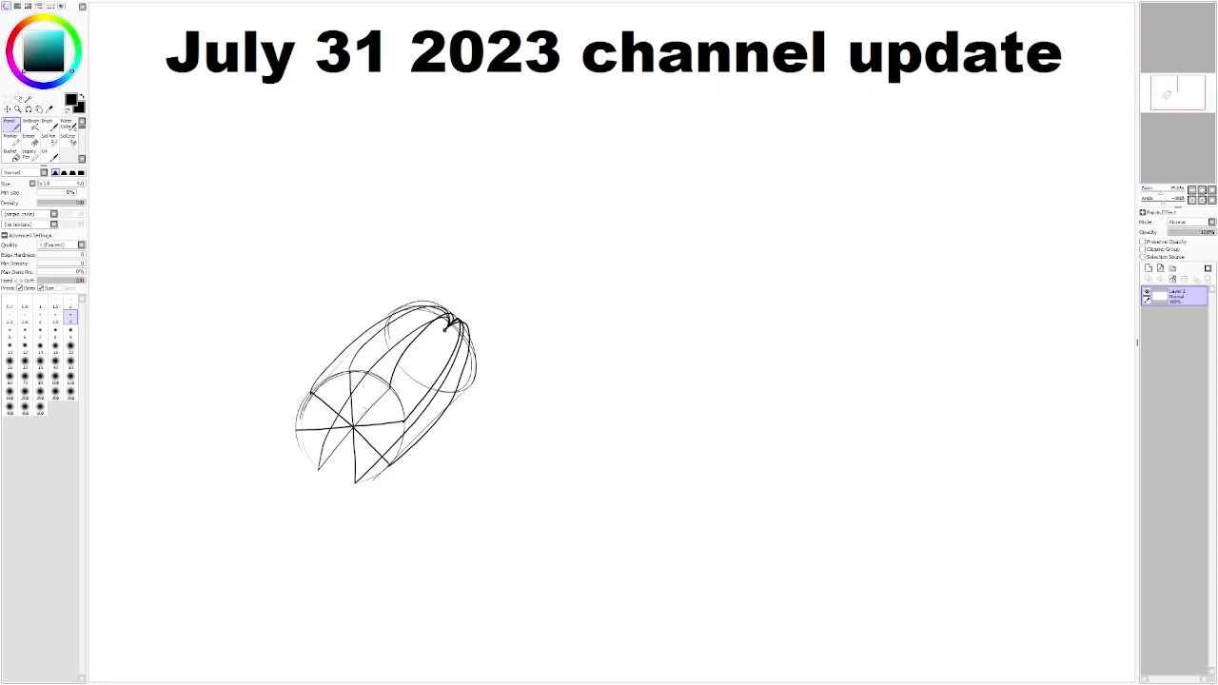
pyautogui.moveTo(447, 309)
pyautogui.mouseDown()
pyautogui.moveTo(390, 333)
pyautogui.moveTo(310, 403)
pyautogui.mouseUp()
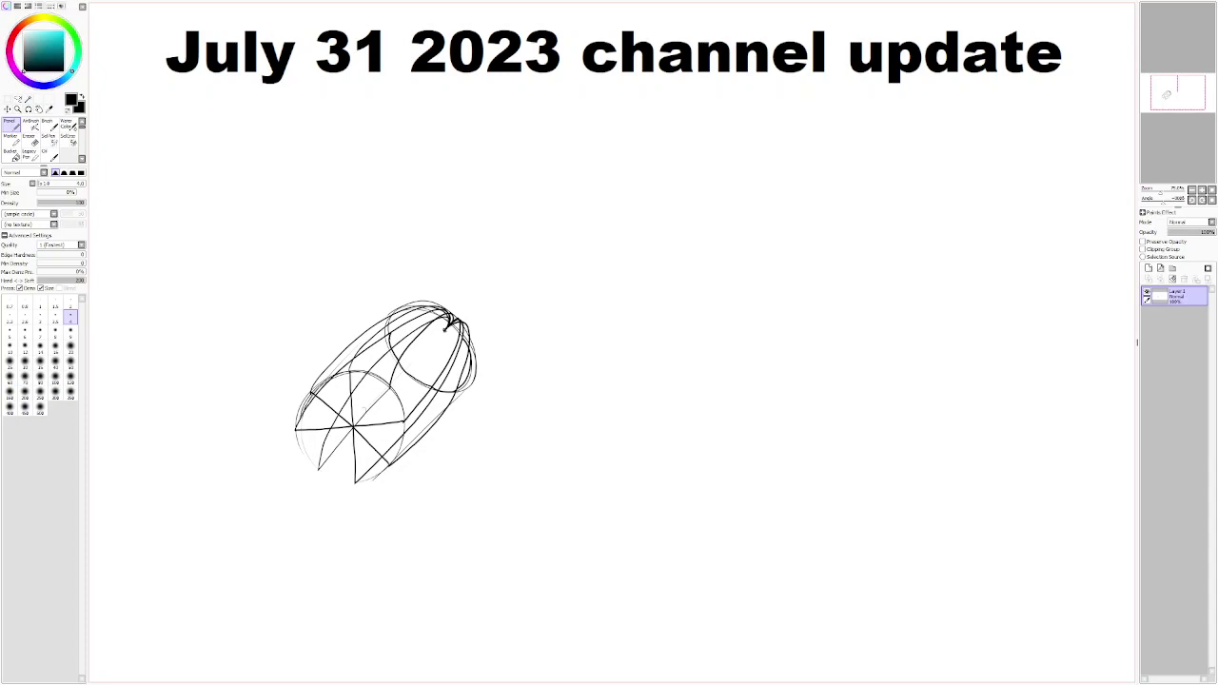
# Darken the outline of the far circle and draw the axis line from its dot toward the near circle's centre.
pyautogui.moveTo(400, 333); pyautogui.dragTo(392, 369)
pyautogui.moveTo(470, 359); pyautogui.dragTo(461, 379)
pyautogui.moveTo(445, 328); pyautogui.dragTo(364, 411)
pyautogui.hotkey('ctrl', 'z')
pyautogui.moveTo(444, 332); pyautogui.dragTo(368, 411)
# Sketch one small flat ellipse in the empty area right of the wireframe form, undoing the extra strokes around it.
pyautogui.moveTo(686, 376)
pyautogui.mouseDown()
pyautogui.moveTo(723, 380)
pyautogui.moveTo(687, 381)
pyautogui.mouseUp()
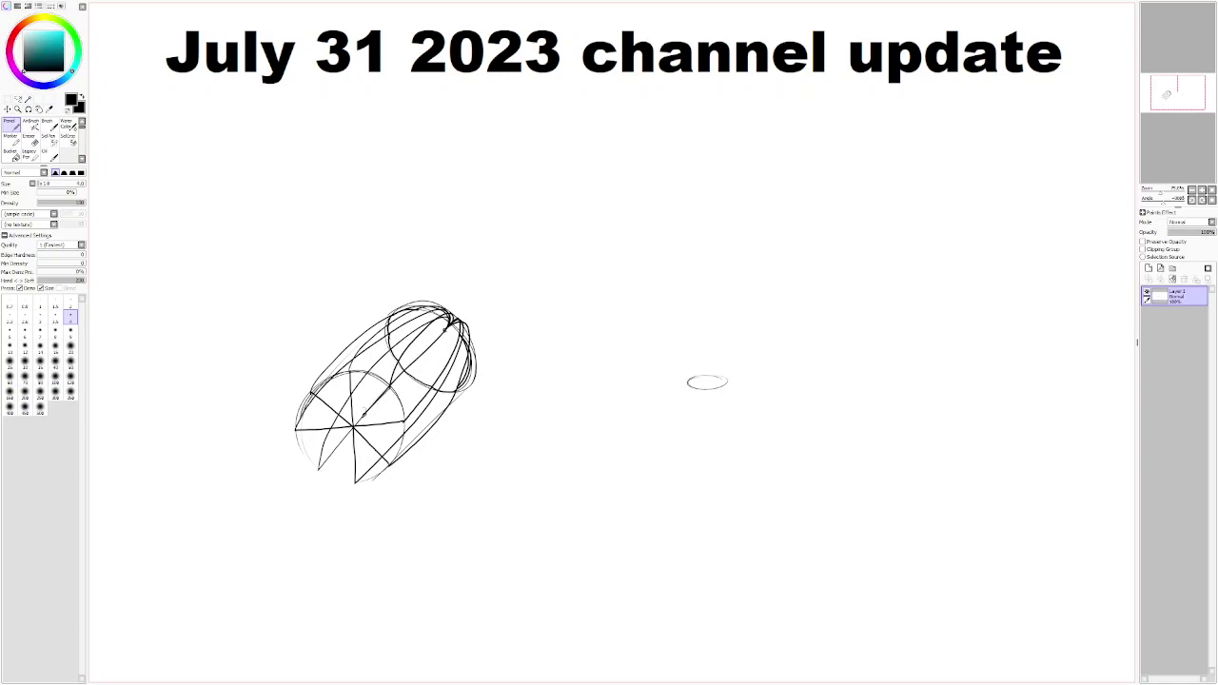
pyautogui.moveTo(672, 402)
pyautogui.mouseDown()
pyautogui.moveTo(651, 379)
pyautogui.moveTo(757, 400)
pyautogui.moveTo(775, 378)
pyautogui.mouseUp()
pyautogui.hotkey('ctrl', 'z')
pyautogui.hotkey('ctrl', 'z')
pyautogui.hotkey('ctrl', 'z')
pyautogui.moveTo(635, 391)
pyautogui.mouseDown()
pyautogui.moveTo(762, 415)
pyautogui.moveTo(771, 360)
pyautogui.moveTo(653, 375)
pyautogui.mouseUp()
pyautogui.hotkey('ctrl', 'z')
pyautogui.hotkey('ctrl', 'z')
pyautogui.hotkey('ctrl', 'z')
# Sketch a flat ellipse above the small one and enclose it in a much wider outer ellipse.
pyautogui.moveTo(716, 288)
pyautogui.mouseDown()
pyautogui.moveTo(653, 303)
pyautogui.moveTo(721, 300)
pyautogui.mouseUp()
pyautogui.moveTo(650, 323)
pyautogui.mouseDown()
pyautogui.moveTo(712, 322)
pyautogui.moveTo(716, 267)
pyautogui.moveTo(704, 329)
pyautogui.mouseUp()
pyautogui.hotkey('ctrl', 'z')
pyautogui.hotkey('ctrl', 'z')
pyautogui.moveTo(715, 270)
pyautogui.mouseDown()
pyautogui.moveTo(766, 314)
pyautogui.moveTo(618, 307)
pyautogui.moveTo(757, 288)
pyautogui.mouseUp()
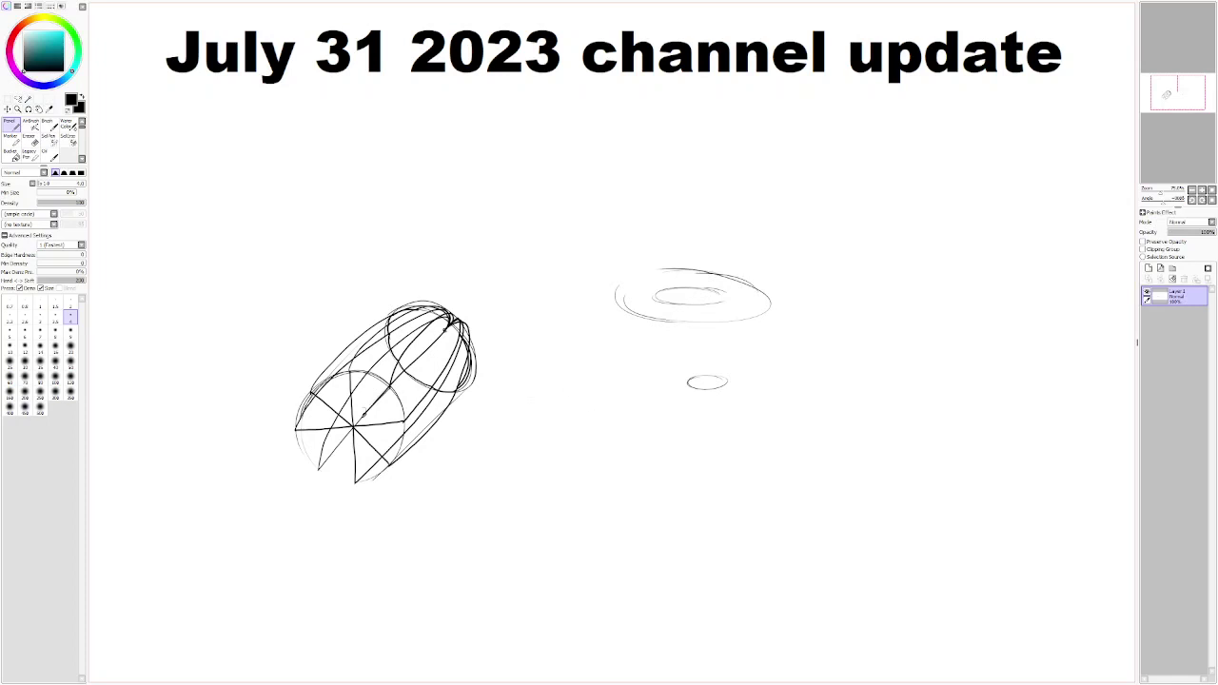
# Sketch three more small flat ellipses to the left of, lower right of and below the first small ellipse.
pyautogui.moveTo(558, 405)
pyautogui.mouseDown()
pyautogui.moveTo(614, 407)
pyautogui.moveTo(552, 418)
pyautogui.mouseUp()
pyautogui.moveTo(599, 488); pyautogui.dragTo(451, 431)
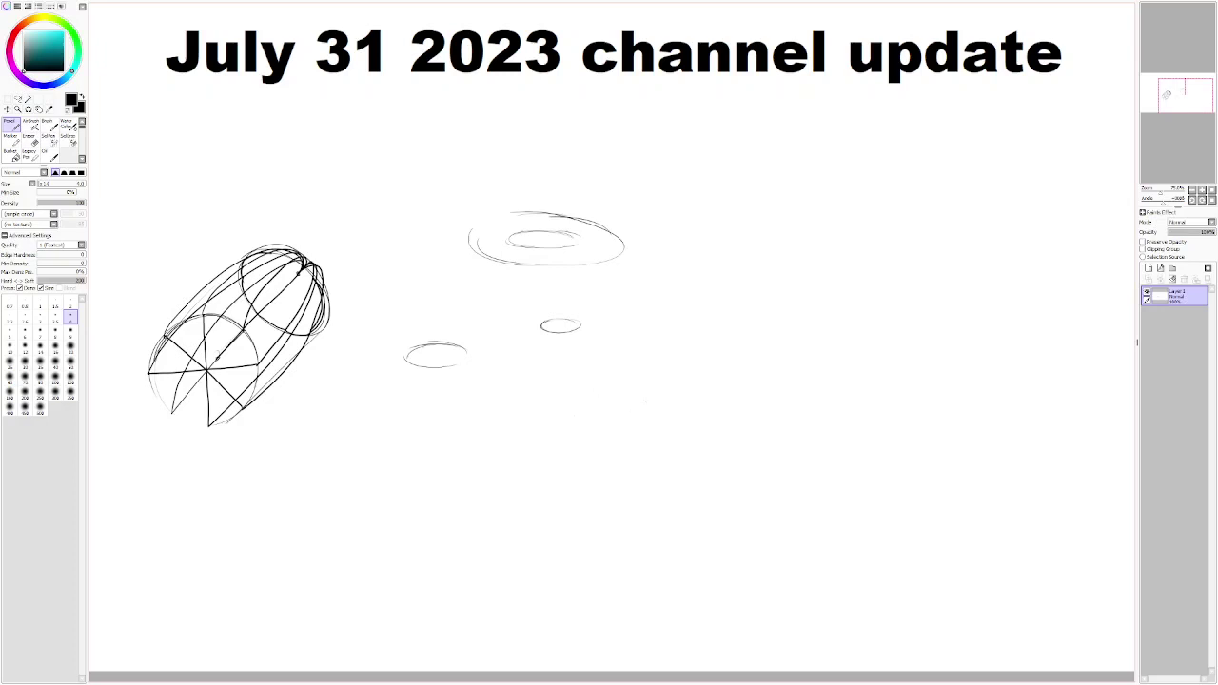
pyautogui.moveTo(645, 400)
pyautogui.mouseDown()
pyautogui.moveTo(609, 403)
pyautogui.moveTo(655, 401)
pyautogui.mouseUp()
pyautogui.moveTo(666, 442)
pyautogui.mouseDown()
pyautogui.moveTo(604, 467)
pyautogui.moveTo(786, 435)
pyautogui.moveTo(837, 398)
pyautogui.mouseUp()
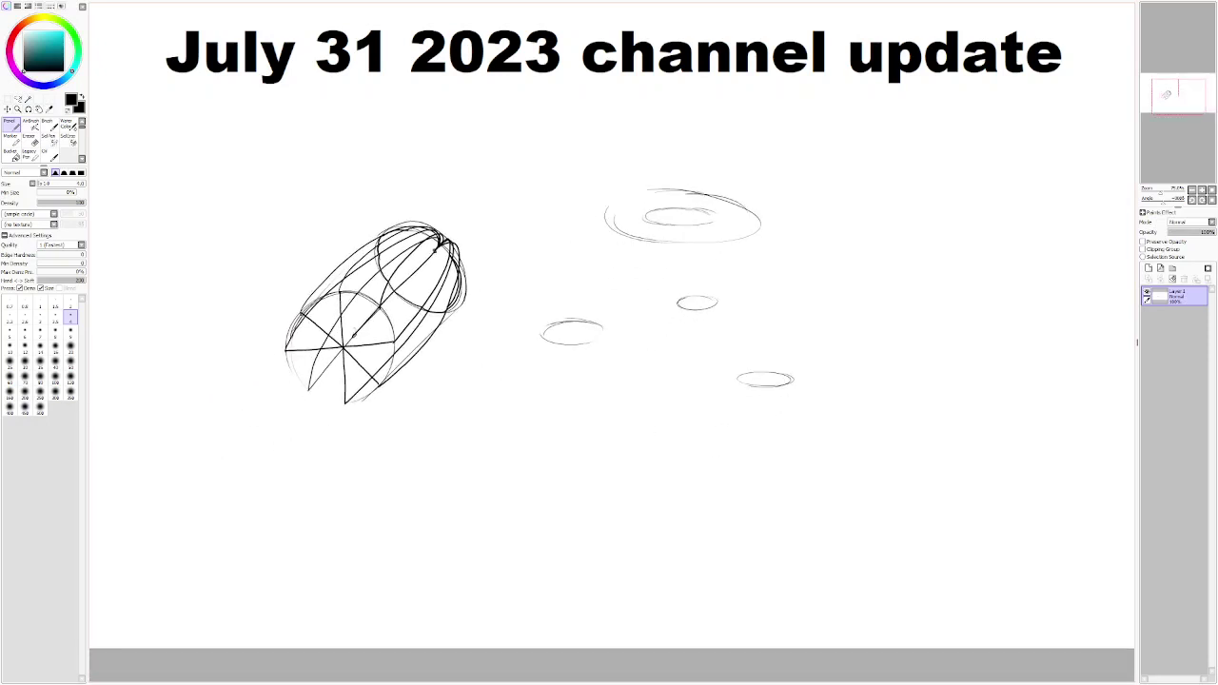
pyautogui.moveTo(577, 438)
pyautogui.mouseDown()
pyautogui.moveTo(628, 440)
pyautogui.moveTo(578, 431)
pyautogui.mouseUp()
# Sketch two pairs of nested flat ellipses, one above the other, on the right side of the ellipse group.
pyautogui.moveTo(684, 469)
pyautogui.mouseDown()
pyautogui.moveTo(579, 473)
pyautogui.moveTo(548, 502)
pyautogui.mouseUp()
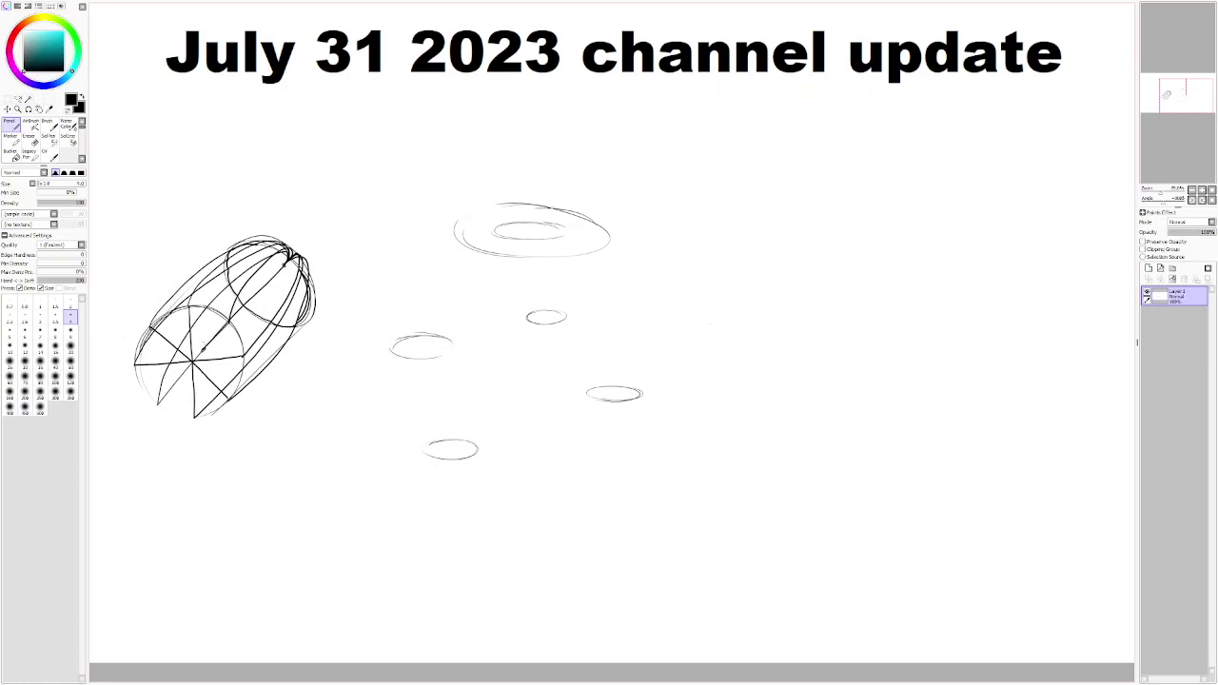
pyautogui.moveTo(755, 333)
pyautogui.mouseDown()
pyautogui.moveTo(721, 335)
pyautogui.moveTo(763, 330)
pyautogui.mouseUp()
pyautogui.moveTo(754, 352)
pyautogui.mouseDown()
pyautogui.moveTo(702, 351)
pyautogui.moveTo(678, 327)
pyautogui.moveTo(778, 312)
pyautogui.mouseUp()
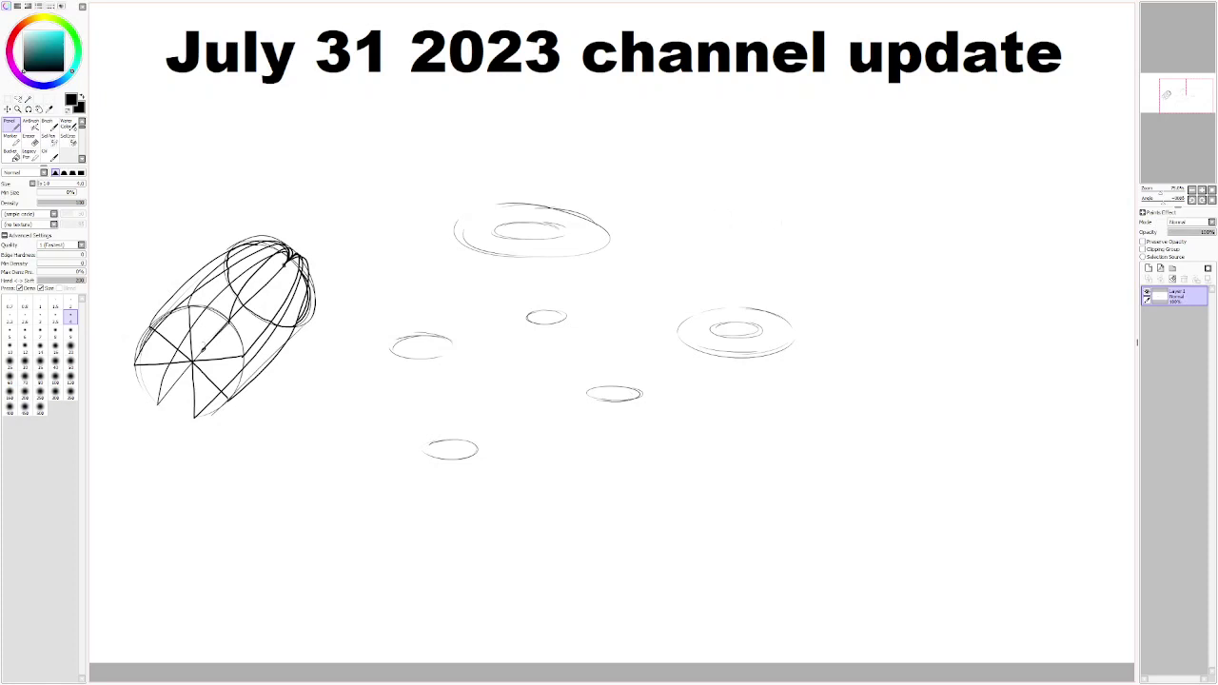
pyautogui.moveTo(784, 215)
pyautogui.mouseDown()
pyautogui.moveTo(742, 222)
pyautogui.moveTo(784, 221)
pyautogui.mouseUp()
pyautogui.moveTo(746, 240)
pyautogui.mouseDown()
pyautogui.moveTo(766, 198)
pyautogui.moveTo(824, 219)
pyautogui.moveTo(748, 240)
pyautogui.moveTo(830, 200)
pyautogui.moveTo(769, 193)
pyautogui.moveTo(761, 243)
pyautogui.mouseUp()
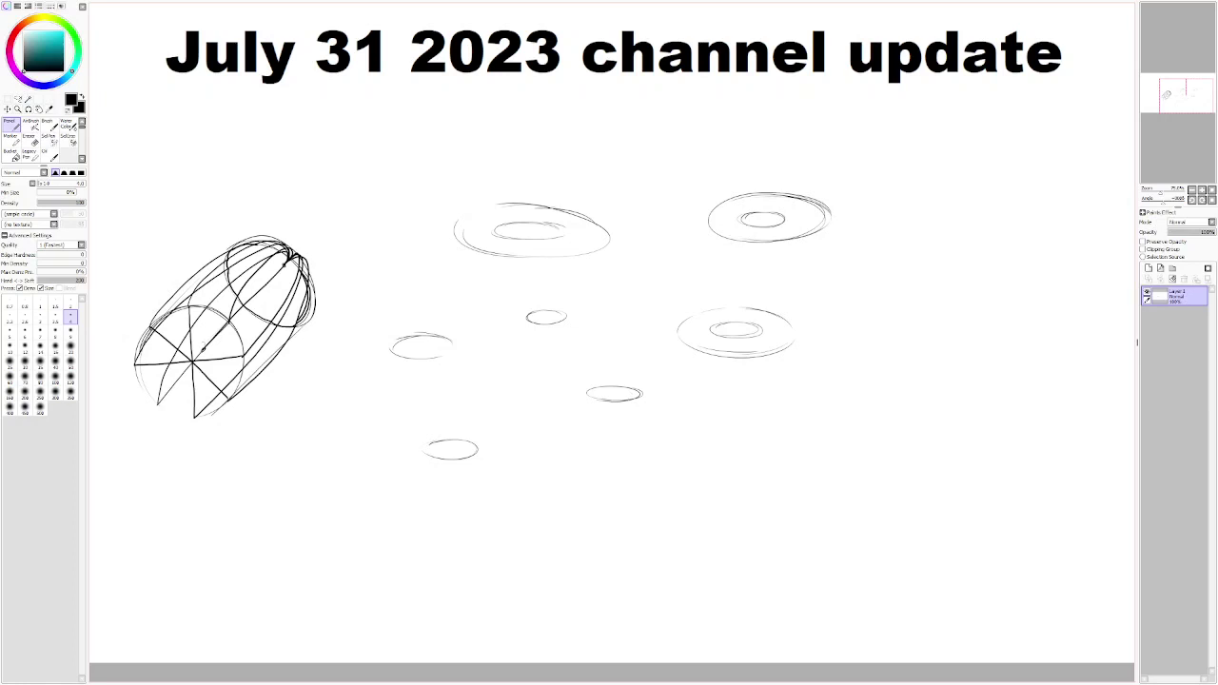
# Sketch a pair of nested flat ellipses above the wireframe form, upper left of the large nested pair.
pyautogui.moveTo(500, 295); pyautogui.dragTo(568, 291)
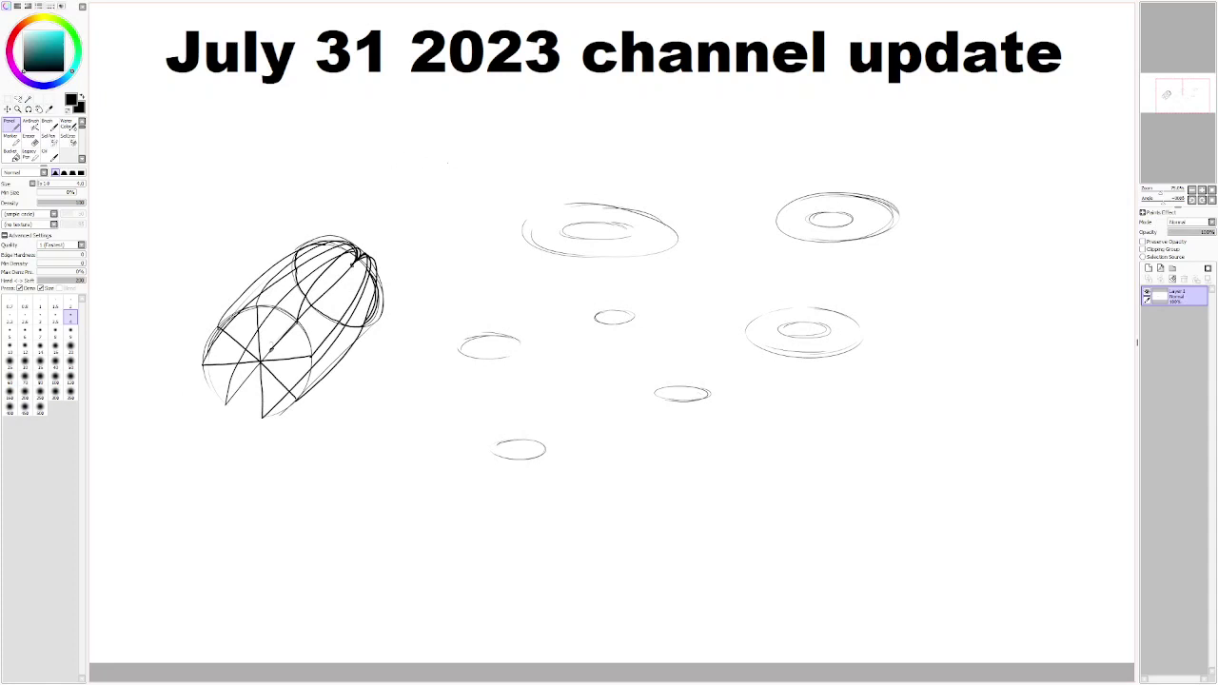
pyautogui.moveTo(448, 164); pyautogui.dragTo(444, 165)
pyautogui.hotkey('ctrl', 'z')
pyautogui.hotkey('ctrl', 'z')
pyautogui.moveTo(446, 164)
pyautogui.mouseDown()
pyautogui.moveTo(400, 167)
pyautogui.moveTo(444, 162)
pyautogui.mouseUp()
pyautogui.moveTo(455, 146); pyautogui.dragTo(411, 143)
pyautogui.moveTo(399, 194); pyautogui.dragTo(439, 194)
pyautogui.moveTo(407, 141); pyautogui.dragTo(365, 155)
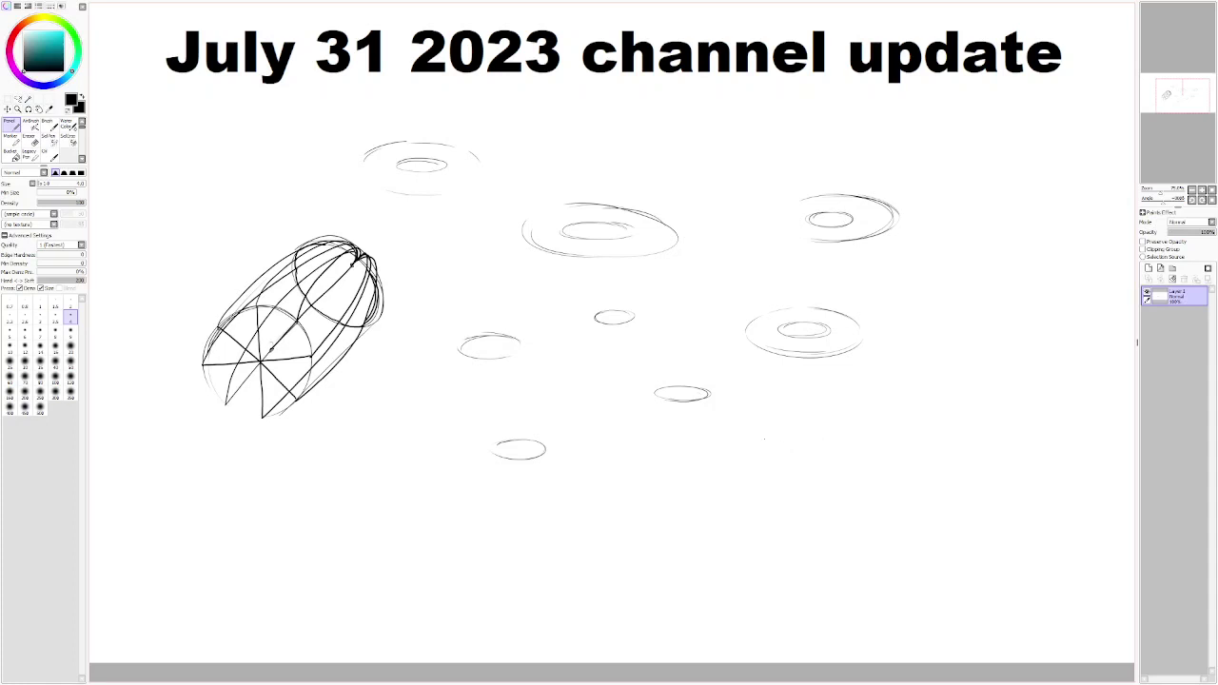
# Sketch two pairs of nested flat ellipses side by side below the existing ones at the lower right of the group.
pyautogui.moveTo(835, 434)
pyautogui.mouseDown()
pyautogui.moveTo(784, 440)
pyautogui.moveTo(842, 444)
pyautogui.moveTo(792, 445)
pyautogui.mouseUp()
pyautogui.moveTo(870, 427)
pyautogui.mouseDown()
pyautogui.moveTo(752, 436)
pyautogui.moveTo(751, 425)
pyautogui.mouseUp()
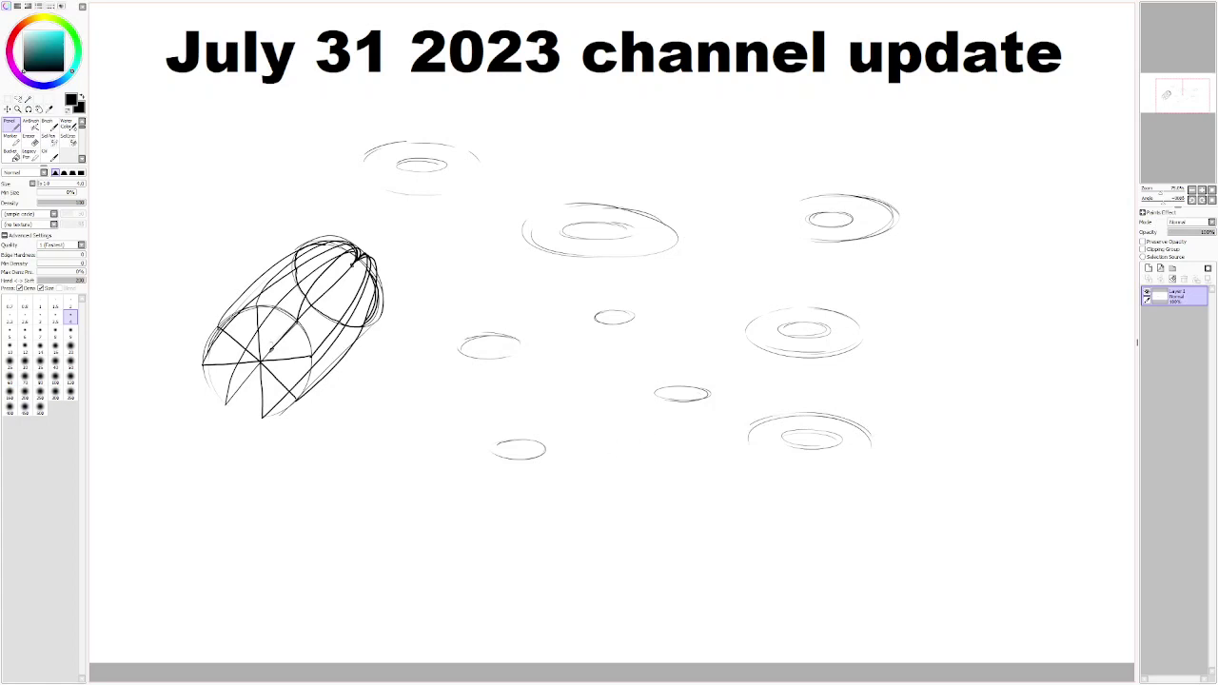
pyautogui.moveTo(656, 449)
pyautogui.mouseDown()
pyautogui.moveTo(630, 464)
pyautogui.moveTo(647, 445)
pyautogui.mouseUp()
pyautogui.moveTo(657, 495); pyautogui.dragTo(573, 463)
pyautogui.moveTo(706, 476); pyautogui.dragTo(628, 428)
# Sketch three small flat ellipses in the gaps between the wireframe form and the existing ellipses.
pyautogui.moveTo(601, 408); pyautogui.dragTo(719, 423)
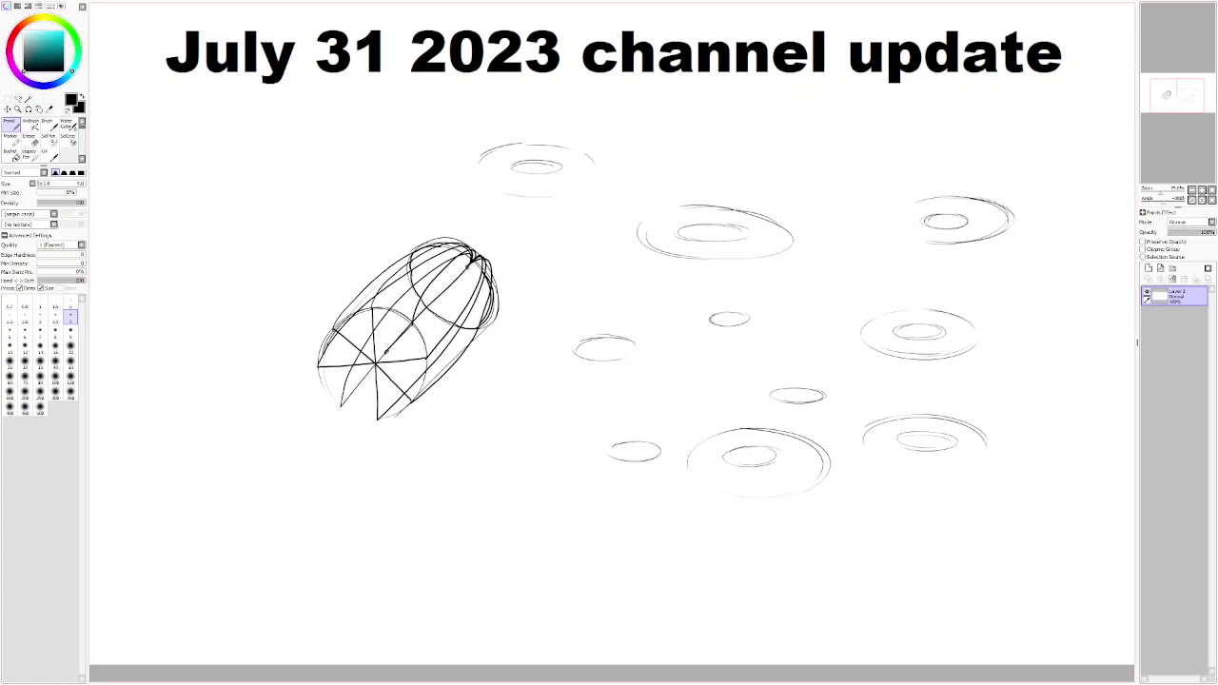
pyautogui.moveTo(545, 407)
pyautogui.mouseDown()
pyautogui.moveTo(501, 419)
pyautogui.moveTo(523, 421)
pyautogui.mouseUp()
pyautogui.moveTo(666, 394)
pyautogui.mouseDown()
pyautogui.moveTo(632, 394)
pyautogui.moveTo(657, 388)
pyautogui.mouseUp()
pyautogui.moveTo(638, 284); pyautogui.dragTo(609, 284)
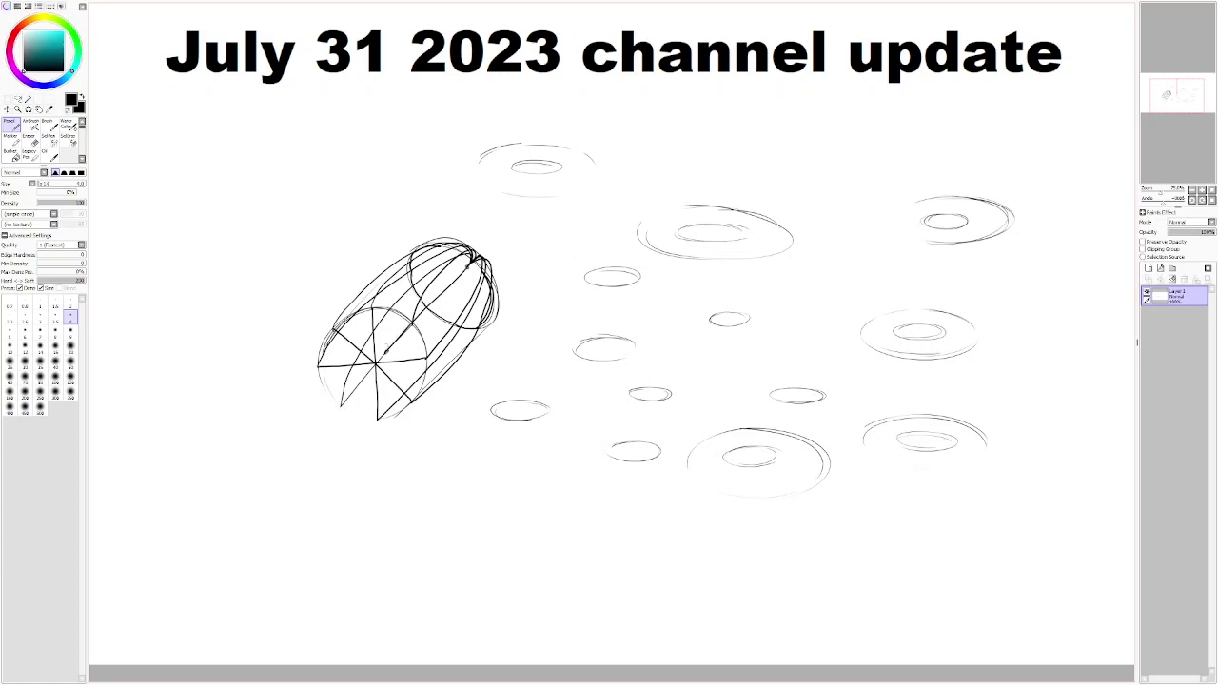
# Enclose the small ellipse beside the wireframe's far end in a larger one and sketch another nested pair at the group's top.
pyautogui.moveTo(617, 305)
pyautogui.mouseDown()
pyautogui.moveTo(676, 284)
pyautogui.moveTo(561, 271)
pyautogui.moveTo(610, 249)
pyautogui.mouseUp()
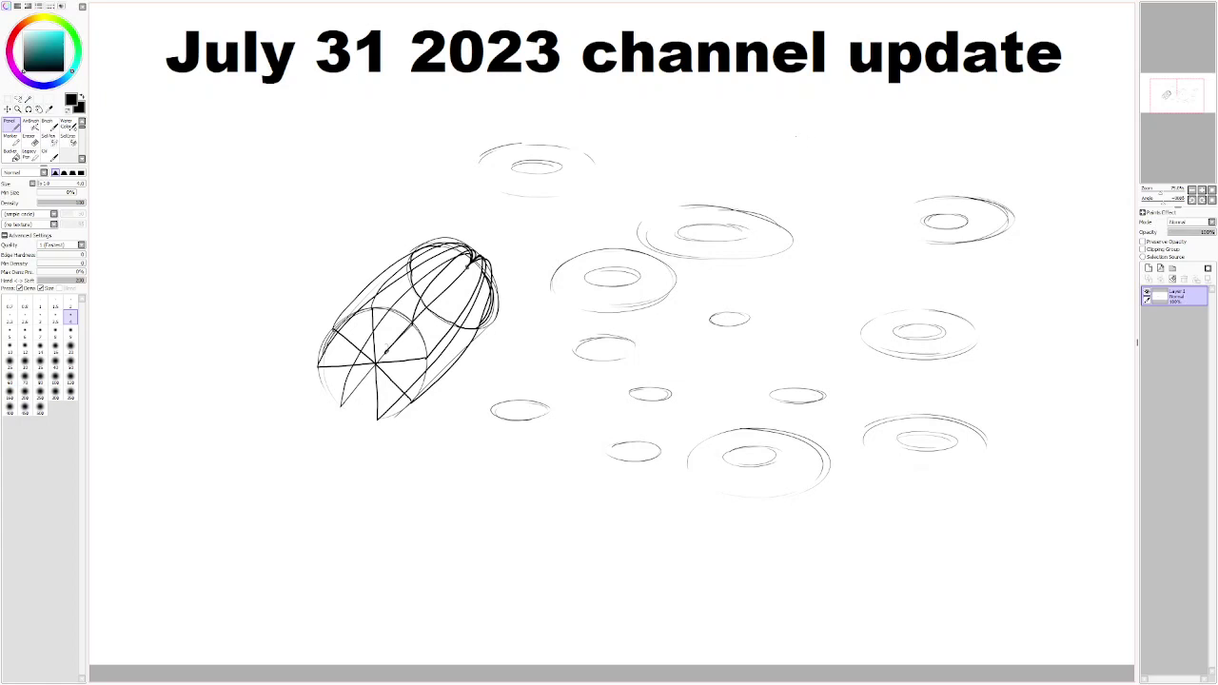
pyautogui.moveTo(807, 150); pyautogui.dragTo(787, 144)
pyautogui.moveTo(843, 124)
pyautogui.mouseDown()
pyautogui.moveTo(746, 133)
pyautogui.moveTo(790, 160)
pyautogui.mouseUp()
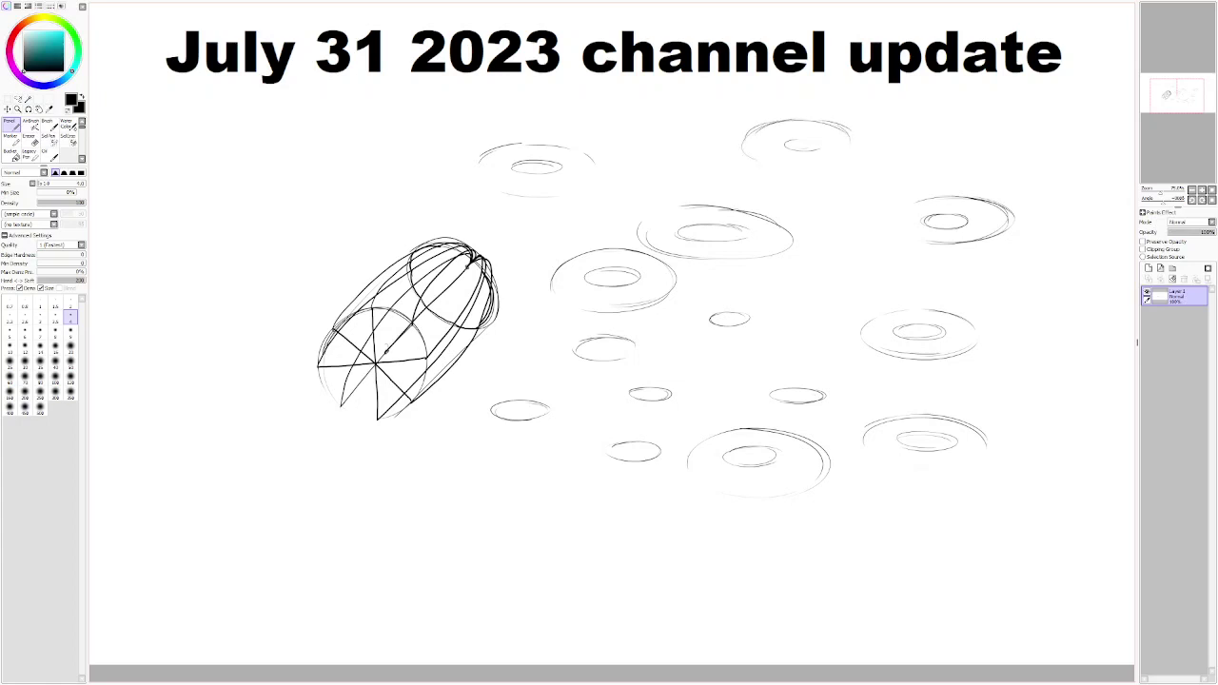